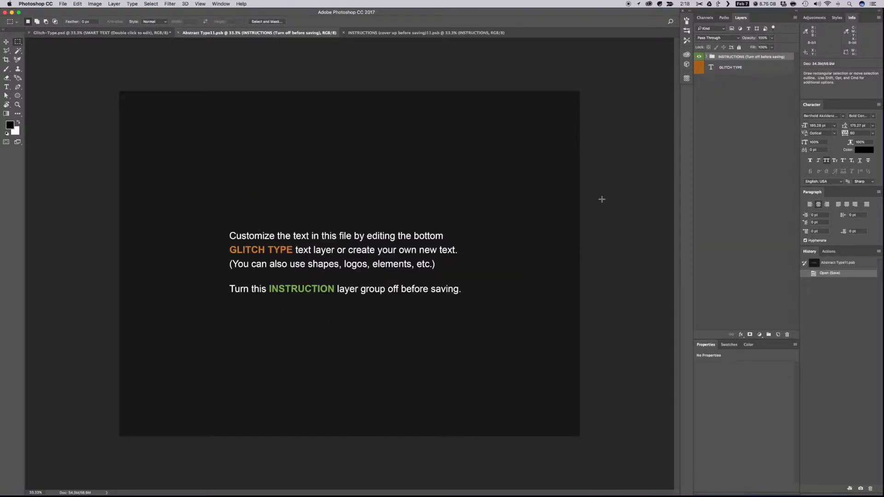
Step: Show the GLITCH TYPE text layer instead of the INSTRUCTIONS group, and save the smart text before returning to Glitch-Type.psd
{"action": "left_click", "coordinate": [699, 56]}
{"action": "left_click", "coordinate": [698, 67]}
{"action": "key", "text": "super+s"}
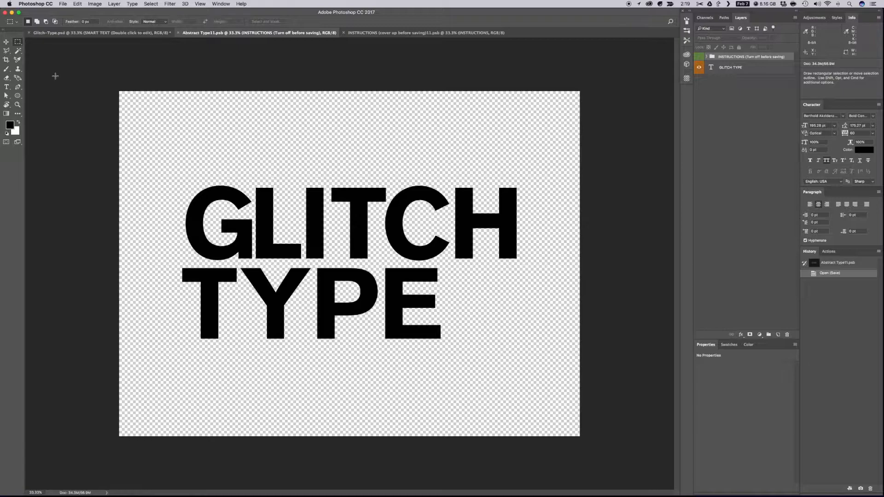
{"action": "left_click", "coordinate": [81, 33]}
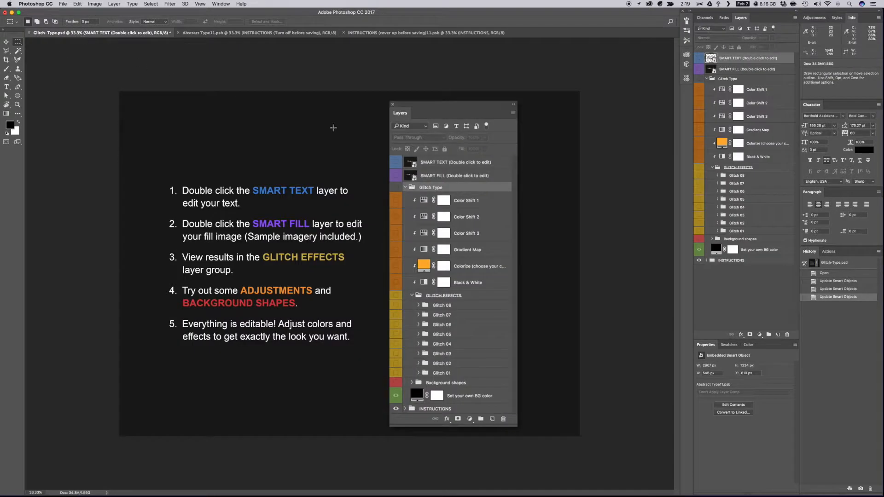
Step: Place sample imagery 07 as a linked image in the SMART FILL contents, and save it before returning to Glitch-Type.psd
{"action": "double_click", "coordinate": [711, 69]}
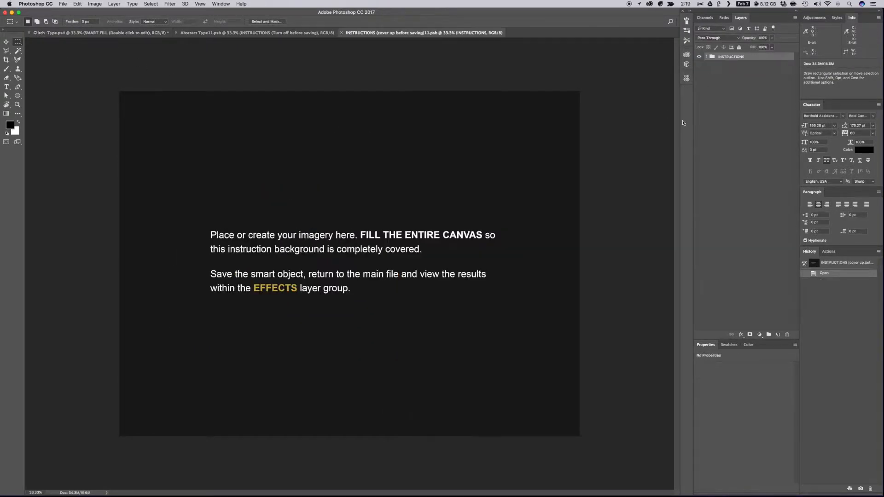
{"action": "left_click", "coordinate": [62, 4]}
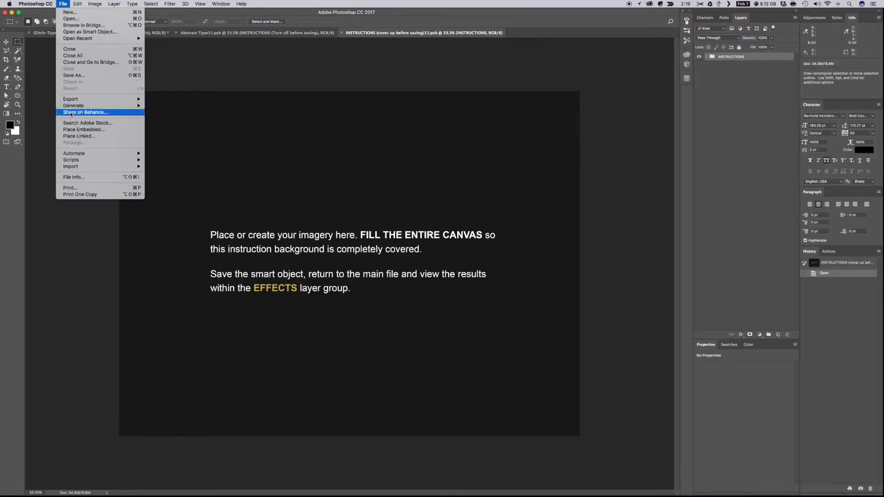
{"action": "mouse_move", "coordinate": [72, 109]}
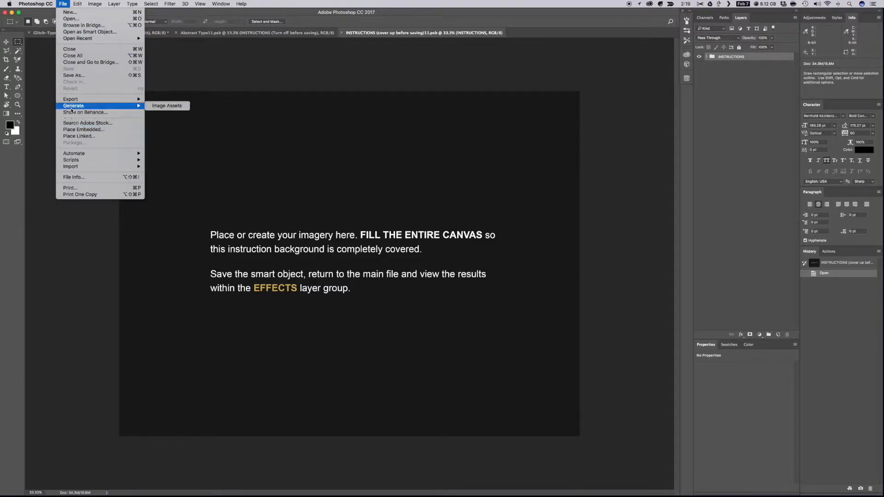
{"action": "left_click", "coordinate": [72, 137]}
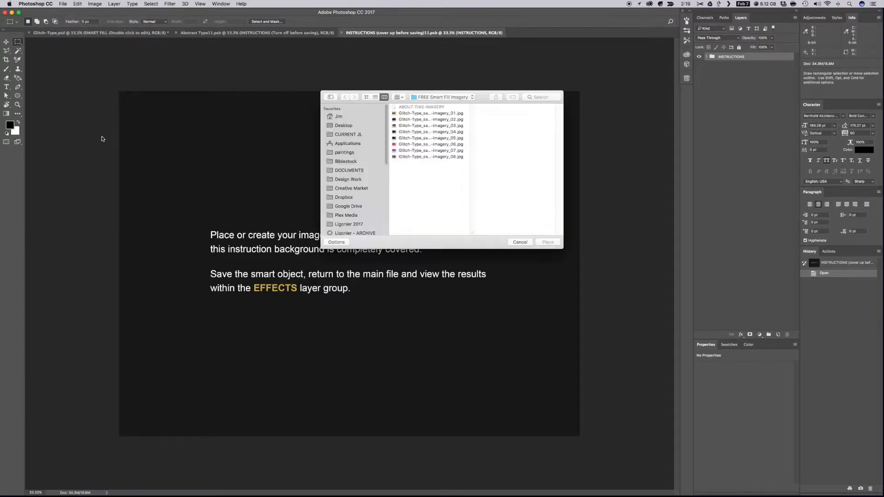
{"action": "left_click", "coordinate": [417, 151]}
{"action": "left_click", "coordinate": [550, 242]}
{"action": "key", "text": "Return"}
{"action": "key", "text": "super+s"}
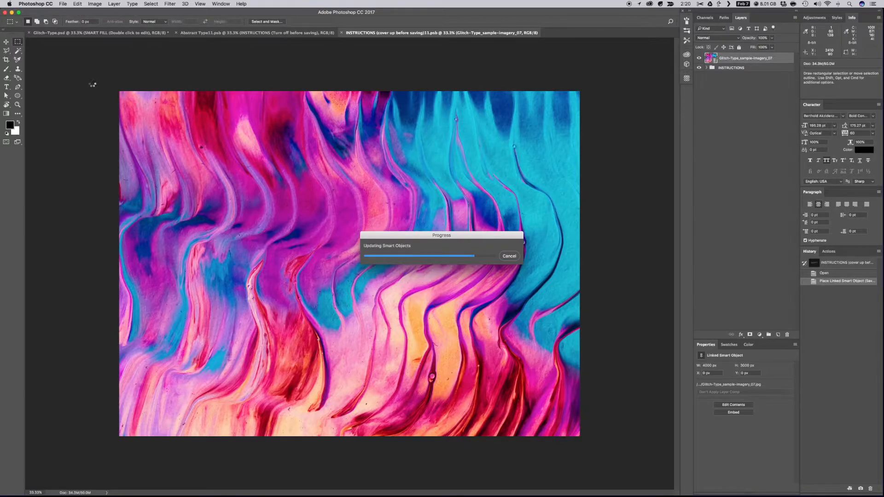
{"action": "left_click", "coordinate": [78, 34]}
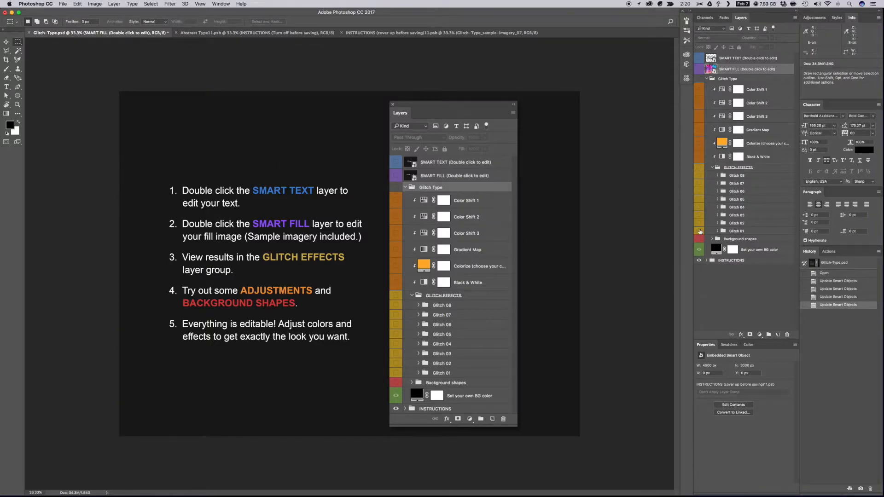
Step: Preview the effect groups Glitch 01 through Glitch 08 on the text one at a time
{"action": "left_click", "coordinate": [700, 232]}
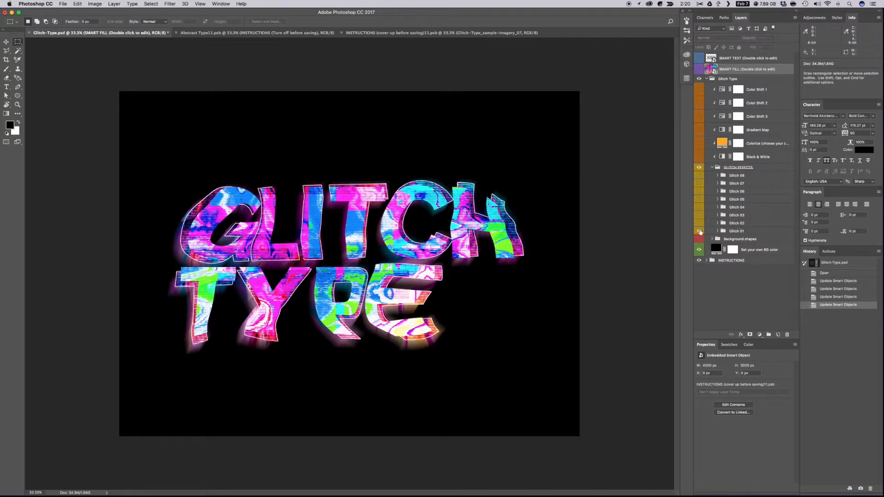
{"action": "left_click", "coordinate": [699, 231]}
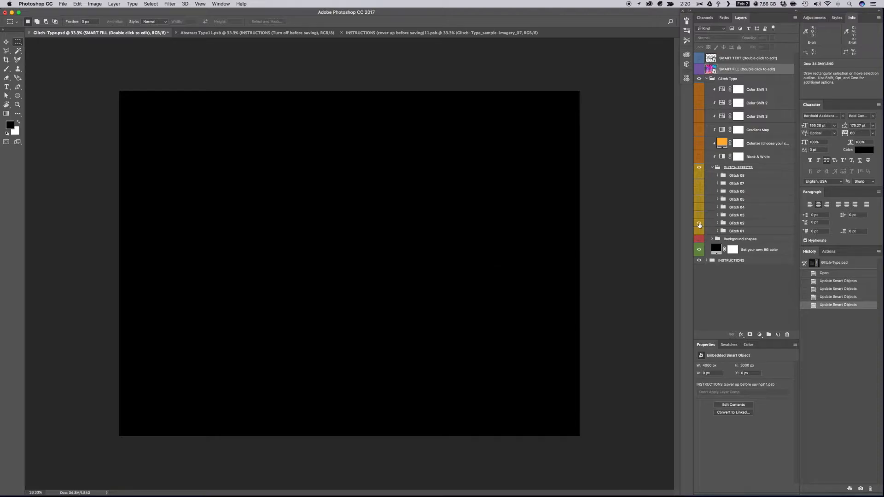
{"action": "left_click", "coordinate": [699, 224]}
{"action": "left_click", "coordinate": [698, 225]}
{"action": "left_click", "coordinate": [699, 216]}
{"action": "left_click", "coordinate": [698, 216]}
{"action": "left_click", "coordinate": [699, 209]}
{"action": "left_click", "coordinate": [698, 209]}
{"action": "left_click", "coordinate": [699, 200]}
{"action": "left_click", "coordinate": [700, 201]}
{"action": "left_click", "coordinate": [698, 192]}
{"action": "left_click", "coordinate": [699, 193]}
{"action": "left_click", "coordinate": [699, 184]}
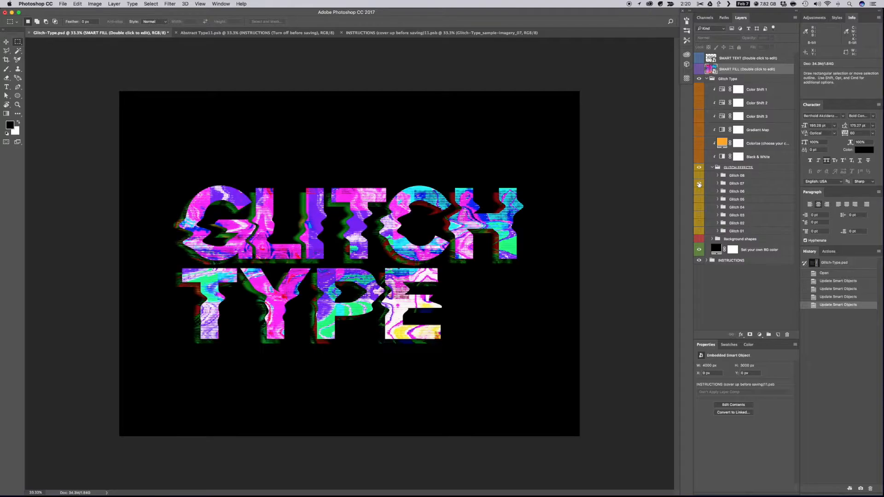
{"action": "left_click", "coordinate": [699, 184]}
{"action": "left_click", "coordinate": [698, 176]}
{"action": "left_click", "coordinate": [698, 176]}
Step: Show the Glitch 02 effect and briefly preview the Black & White adjustment on it
{"action": "left_click", "coordinate": [699, 223]}
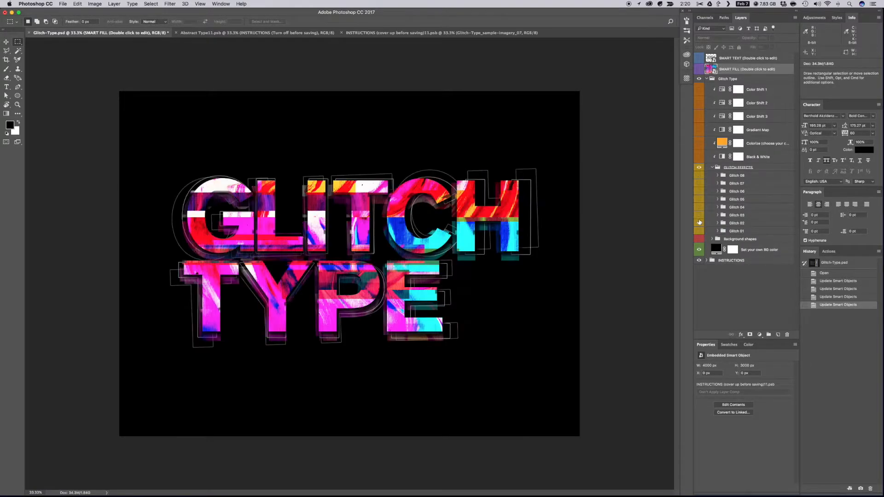
{"action": "left_click", "coordinate": [698, 158]}
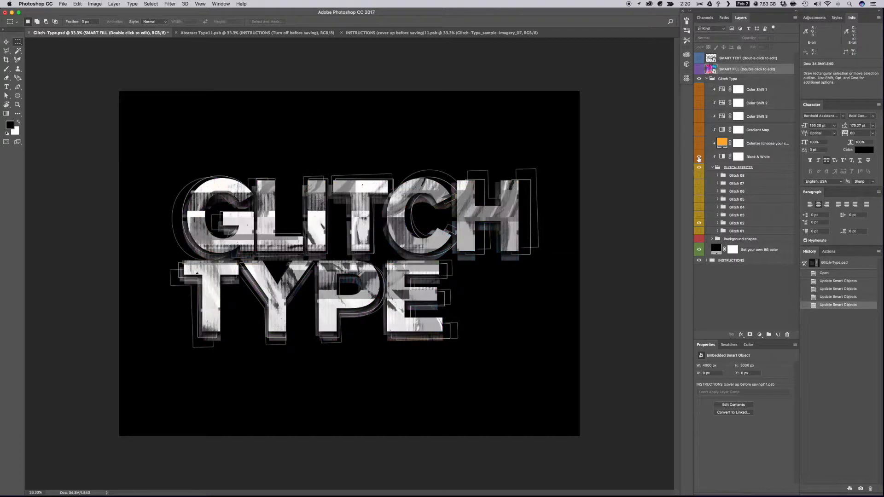
{"action": "left_click", "coordinate": [699, 158]}
Step: Try the Colorize adjustment with teal and magenta hues, then discard the color change and hide the layer
{"action": "left_click", "coordinate": [699, 144]}
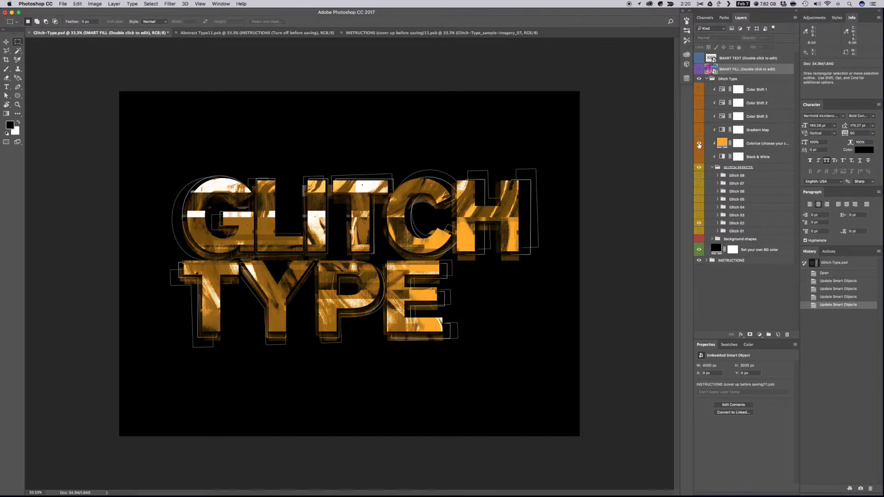
{"action": "double_click", "coordinate": [721, 143]}
{"action": "left_click", "coordinate": [684, 354]}
{"action": "left_click", "coordinate": [684, 327]}
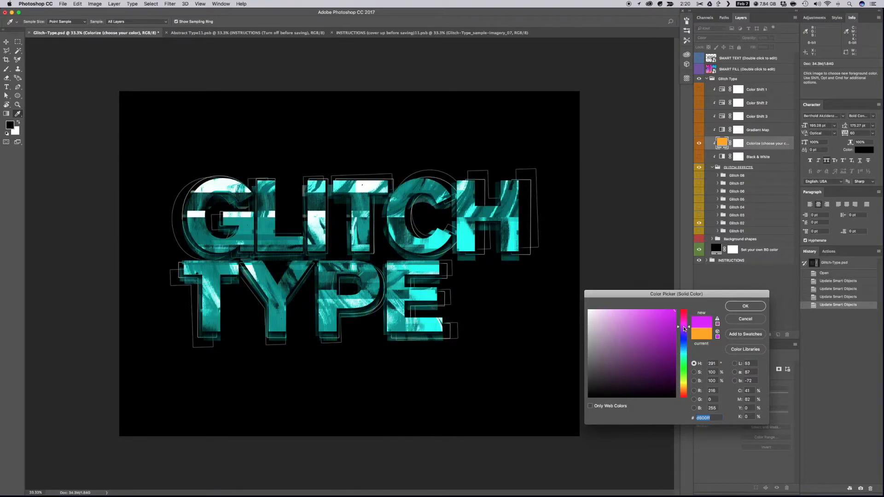
{"action": "key", "text": "Escape"}
{"action": "left_click", "coordinate": [699, 144]}
Step: Try gradient presets on the Gradient Map adjustment, choose the purple-green-orange one, and hide the layer again
{"action": "left_click", "coordinate": [699, 131]}
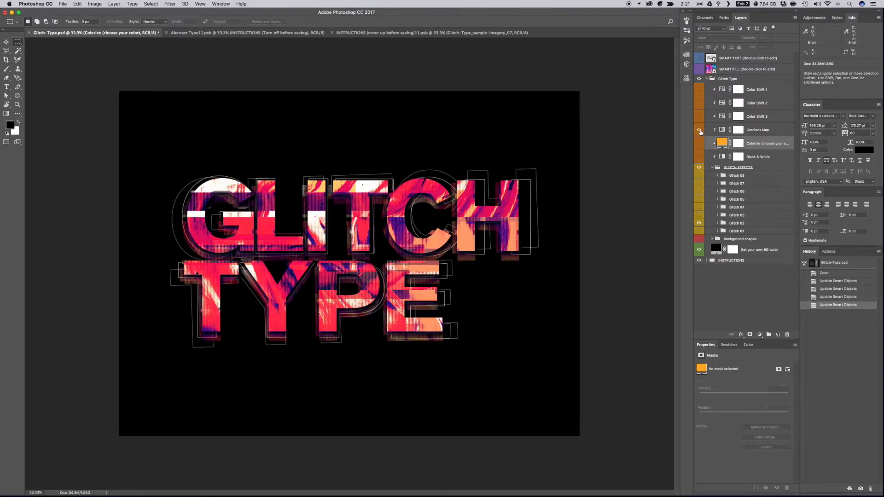
{"action": "left_click", "coordinate": [738, 134]}
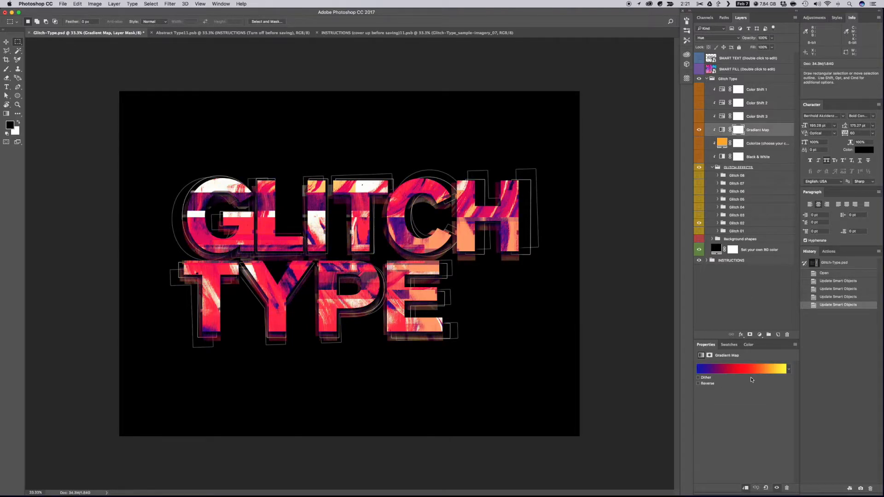
{"action": "left_click", "coordinate": [788, 369]}
{"action": "left_click", "coordinate": [783, 189]}
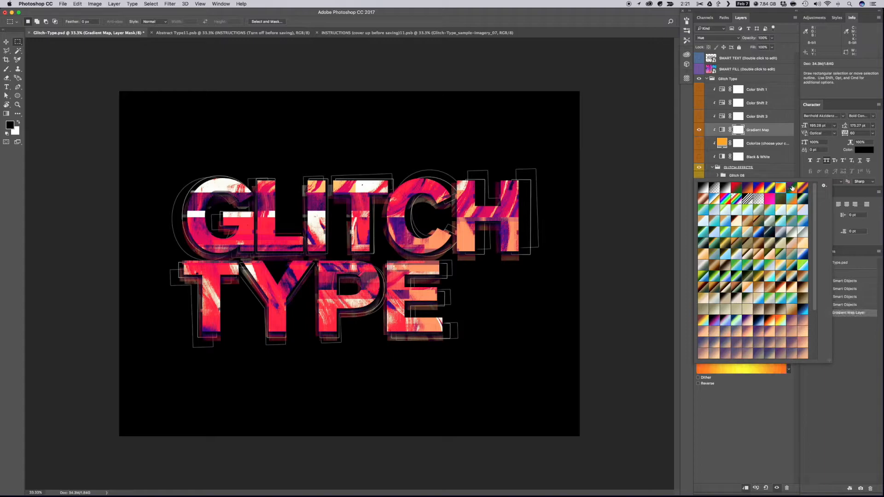
{"action": "left_click", "coordinate": [793, 189]}
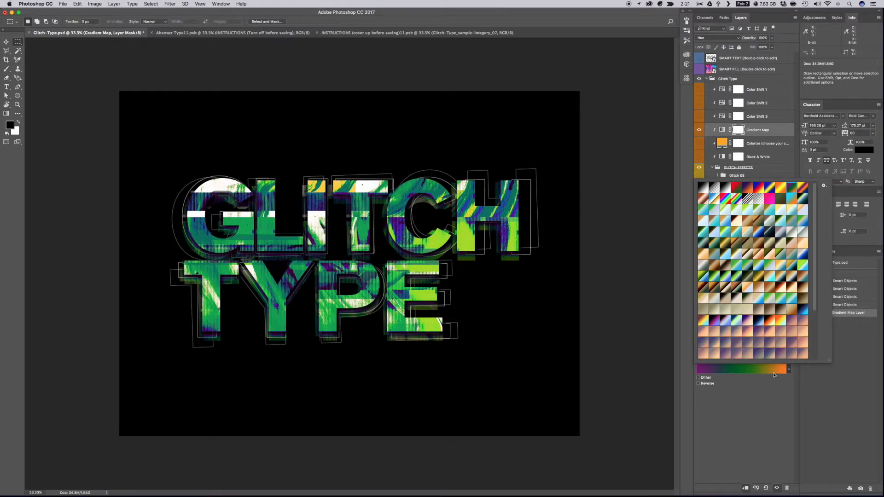
{"action": "left_click", "coordinate": [763, 386]}
{"action": "left_click", "coordinate": [699, 131]}
Step: Preview the Color Shift 3, Color Shift 2 and Color Shift 1 adjustments one at a time
{"action": "left_click", "coordinate": [700, 118]}
{"action": "left_click", "coordinate": [699, 119]}
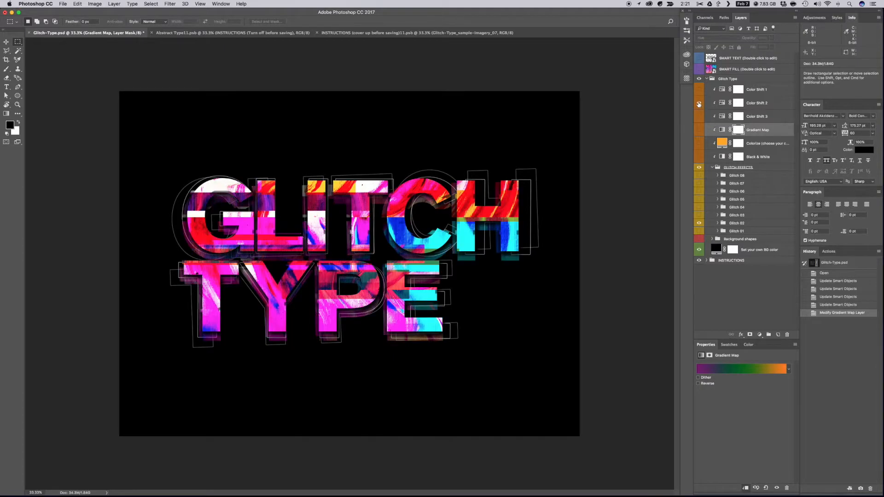
{"action": "left_click", "coordinate": [699, 104]}
{"action": "left_click", "coordinate": [699, 104]}
{"action": "left_click", "coordinate": [699, 90]}
{"action": "left_click", "coordinate": [698, 90]}
{"action": "double_click", "coordinate": [711, 69]}
{"action": "left_click", "coordinate": [299, 34]}
{"action": "left_click", "coordinate": [132, 34]}
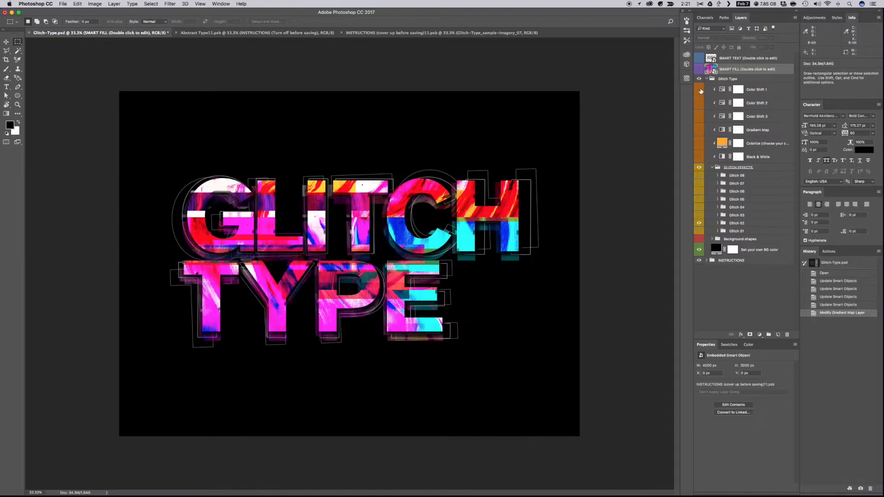
Step: Hide the GLITCH TYPE layer in the SMART TEXT contents and place lion.ai from the Demo folder as a linked object
{"action": "double_click", "coordinate": [710, 57]}
{"action": "left_click", "coordinate": [698, 68]}
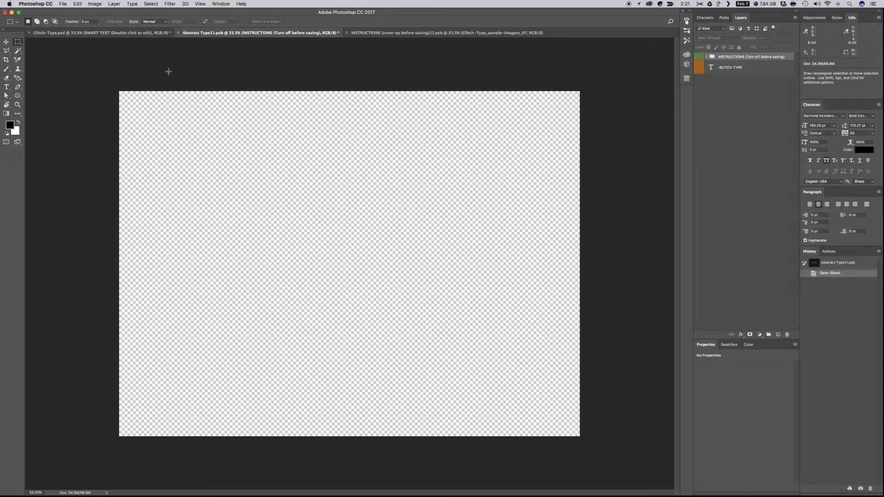
{"action": "left_click", "coordinate": [62, 4]}
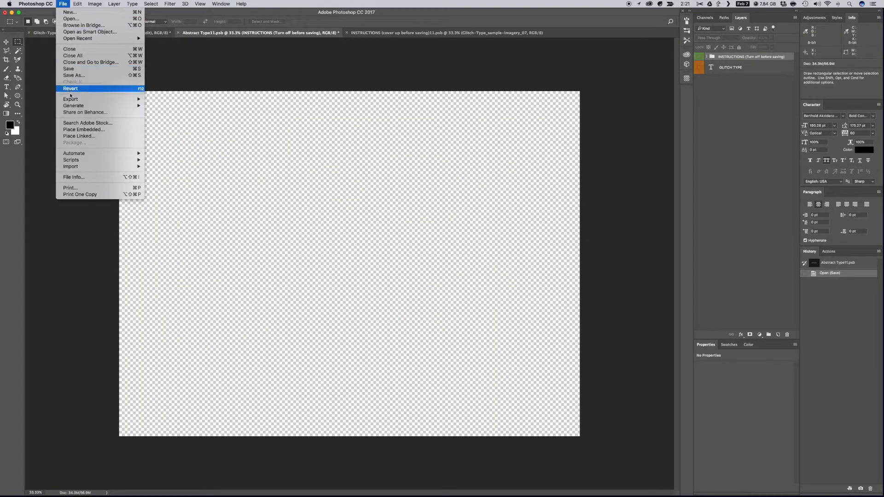
{"action": "left_click", "coordinate": [83, 137]}
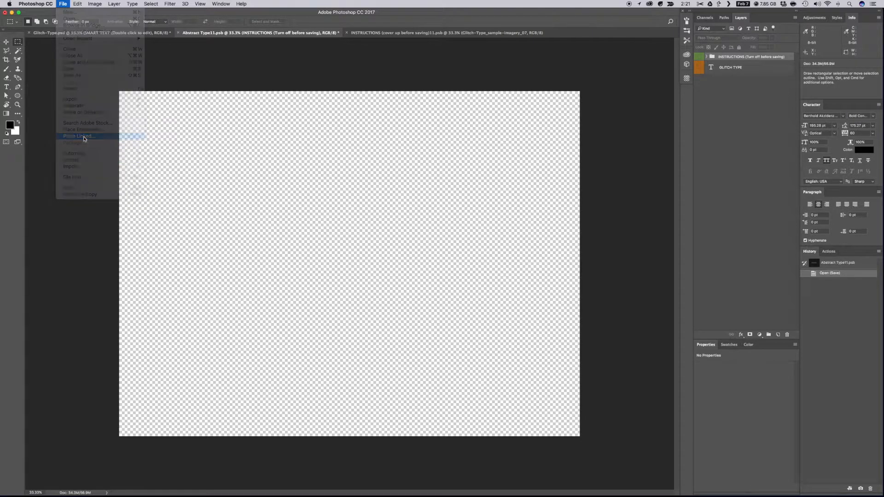
{"action": "left_click", "coordinate": [424, 98]}
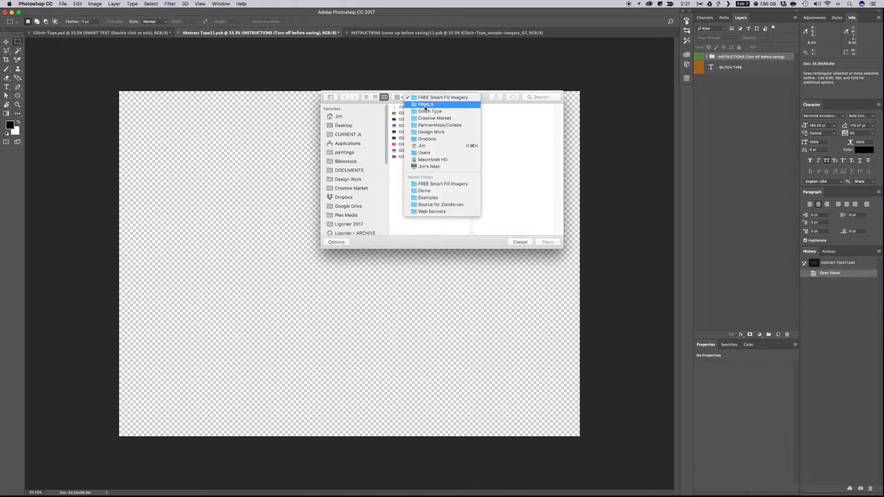
{"action": "left_click", "coordinate": [428, 111]}
{"action": "left_click", "coordinate": [490, 107]}
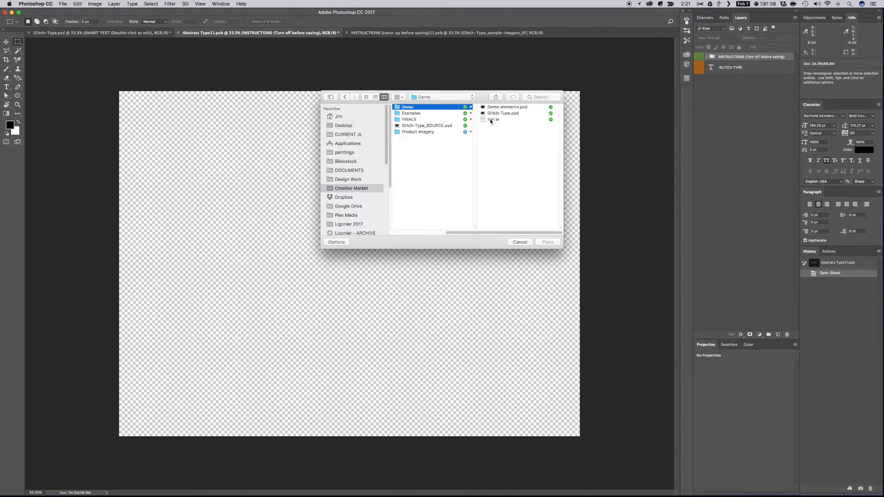
{"action": "left_click", "coordinate": [492, 119]}
{"action": "left_click", "coordinate": [548, 242]}
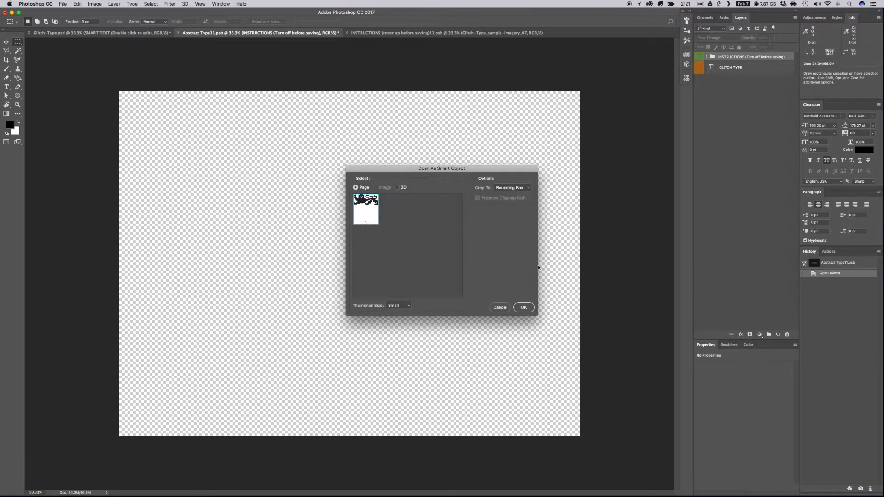
{"action": "left_click", "coordinate": [524, 307]}
Step: Scale the lion down to about 2910 px wide, and save the smart object before returning to Glitch-Type.psd
{"action": "left_click_drag", "start_coordinate": [119, 162], "coordinate": [182, 186]}
{"action": "key", "text": "Return"}
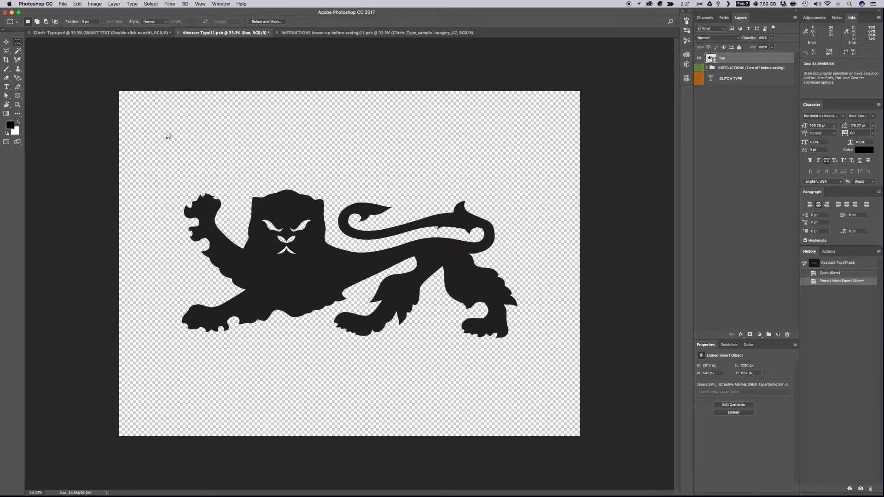
{"action": "key", "text": "super+s"}
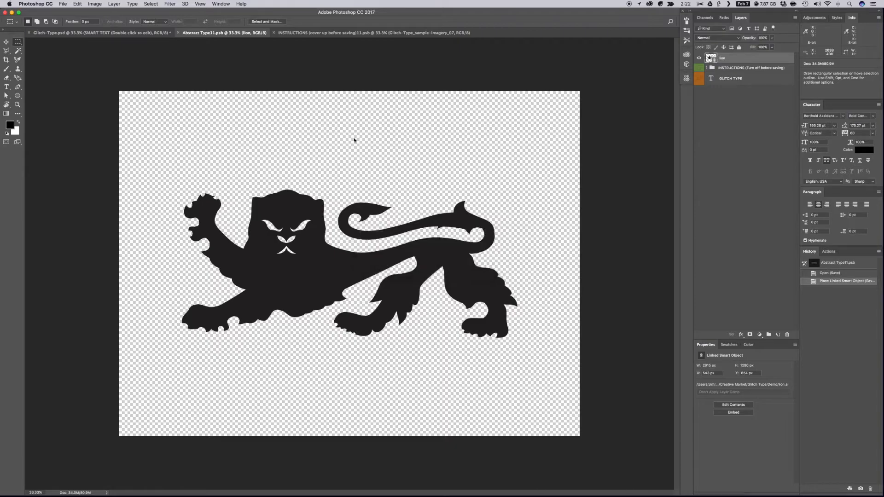
{"action": "left_click", "coordinate": [71, 37]}
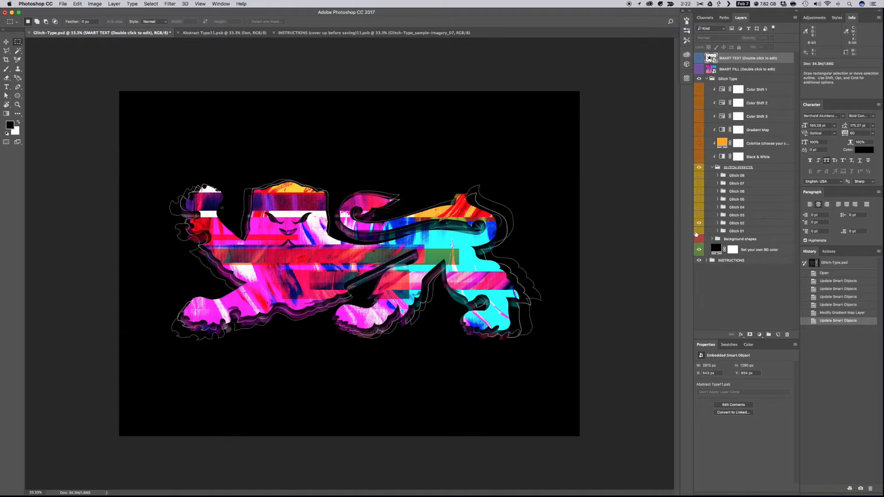
Step: Compare the Glitch 01 and Glitch 02 effects on the lion, and switch to Glitch 04
{"action": "left_click", "coordinate": [699, 224]}
{"action": "left_click", "coordinate": [699, 231]}
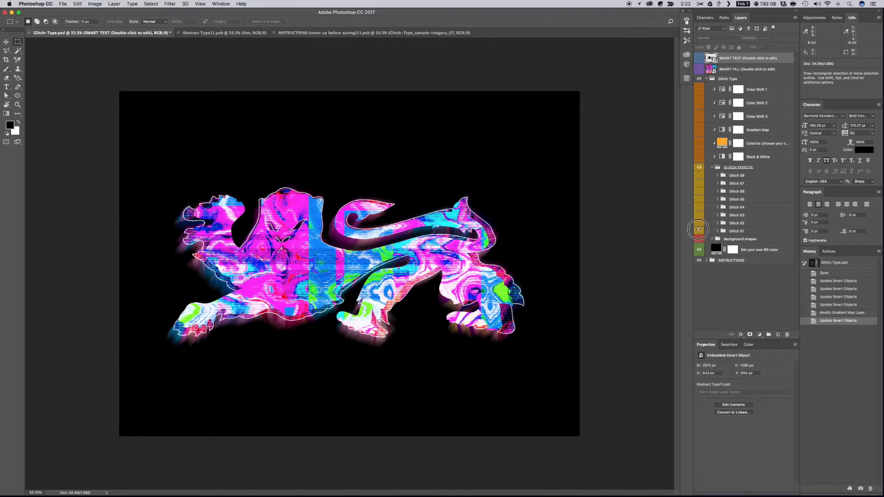
{"action": "left_click", "coordinate": [698, 231]}
{"action": "left_click", "coordinate": [698, 224]}
{"action": "left_click", "coordinate": [698, 224]}
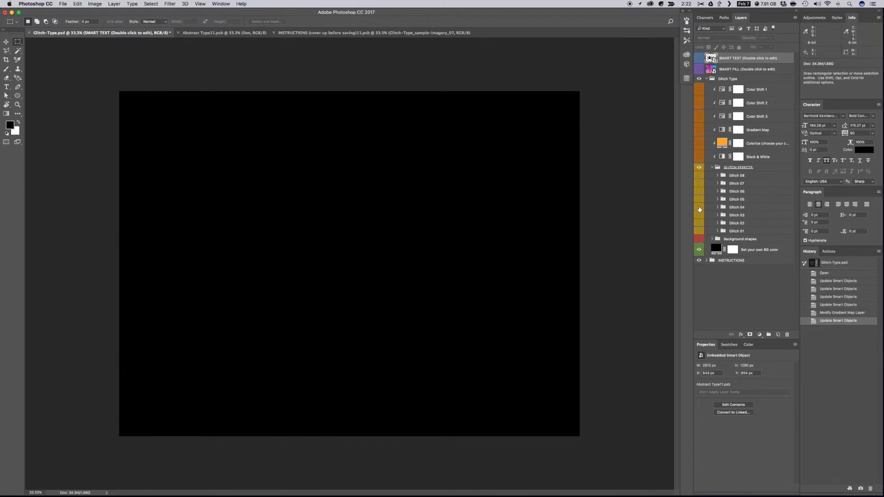
{"action": "left_click", "coordinate": [699, 207]}
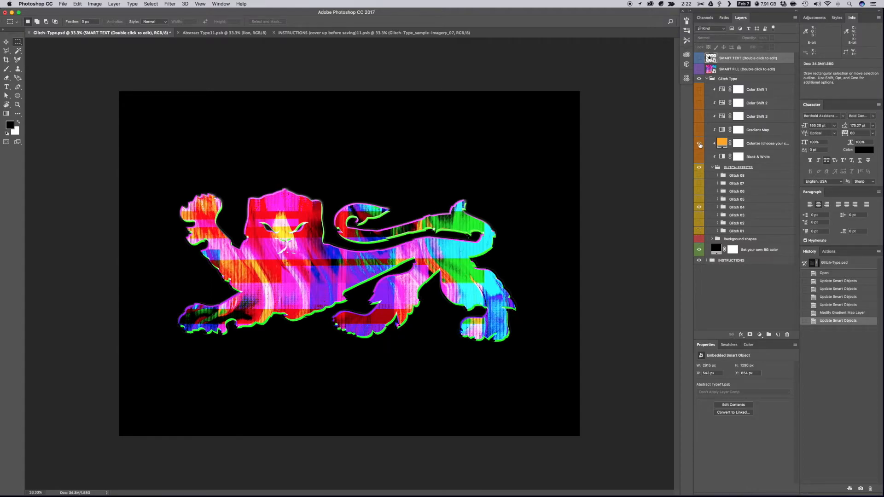
Step: Show the Colorize layer and change its fill color to golden yellow, #fac72c
{"action": "left_click", "coordinate": [700, 145]}
{"action": "double_click", "coordinate": [721, 143]}
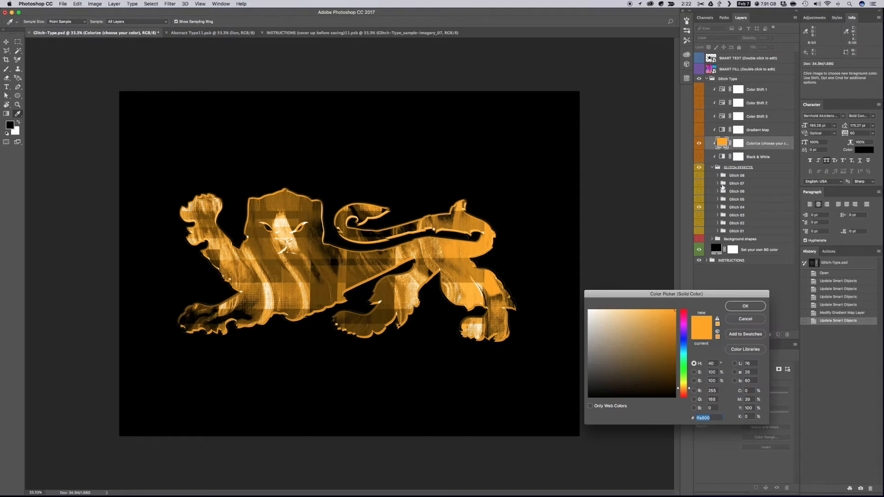
{"action": "left_click_drag", "start_coordinate": [682, 388], "coordinate": [682, 386]}
{"action": "left_click", "coordinate": [653, 311]}
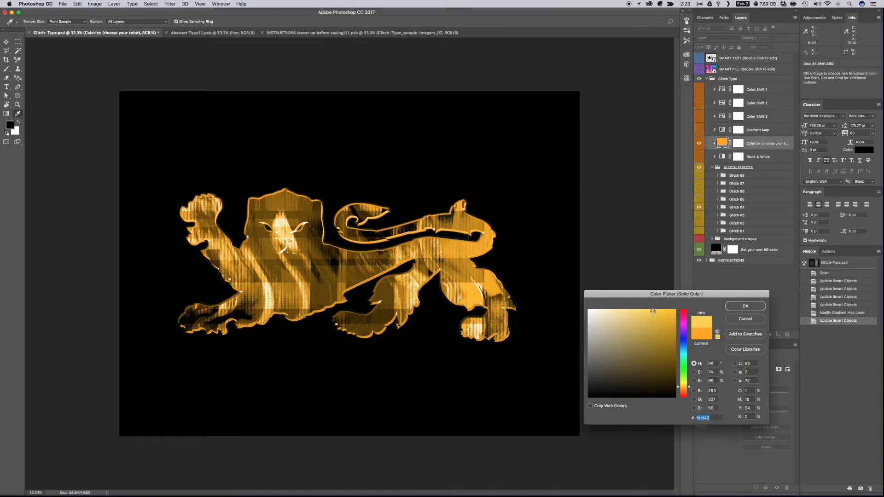
{"action": "left_click_drag", "start_coordinate": [653, 312], "coordinate": [660, 311]}
{"action": "left_click_drag", "start_coordinate": [683, 389], "coordinate": [684, 388]}
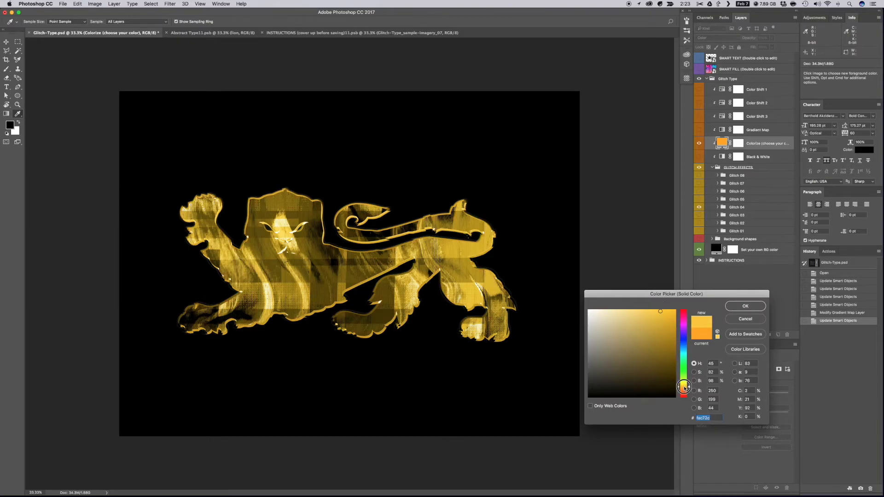
{"action": "left_click", "coordinate": [741, 306]}
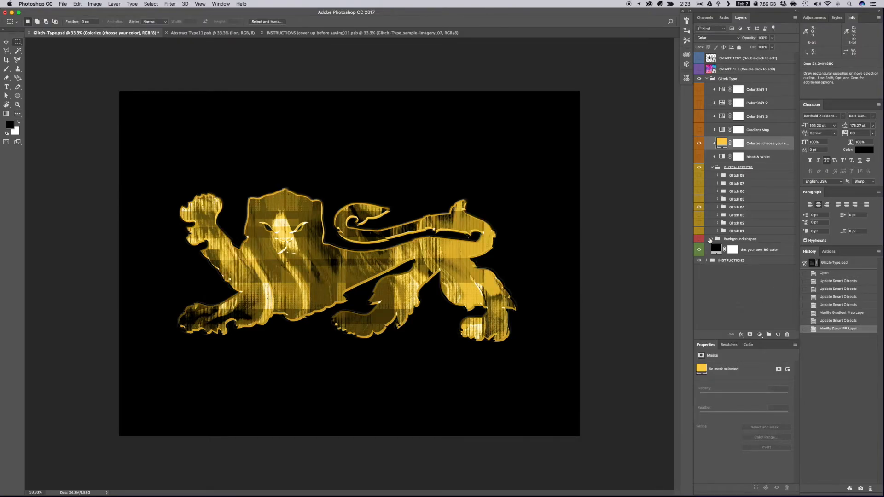
Step: Expand and show the Background shapes group, and turn on Ellipse 1 behind the lion
{"action": "left_click", "coordinate": [712, 239]}
{"action": "left_click", "coordinate": [699, 239]}
{"action": "left_click", "coordinate": [699, 248]}
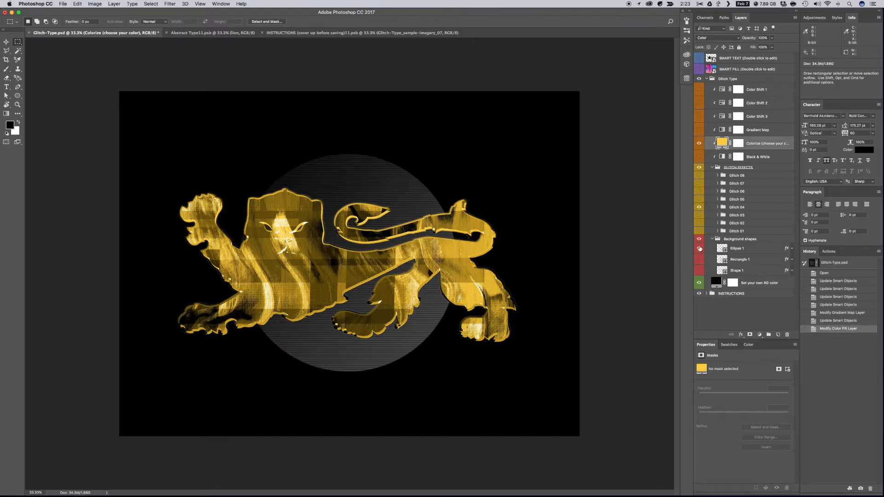
Step: Change the background color layer's fill to dark purple, #1d072d
{"action": "left_click", "coordinate": [716, 282]}
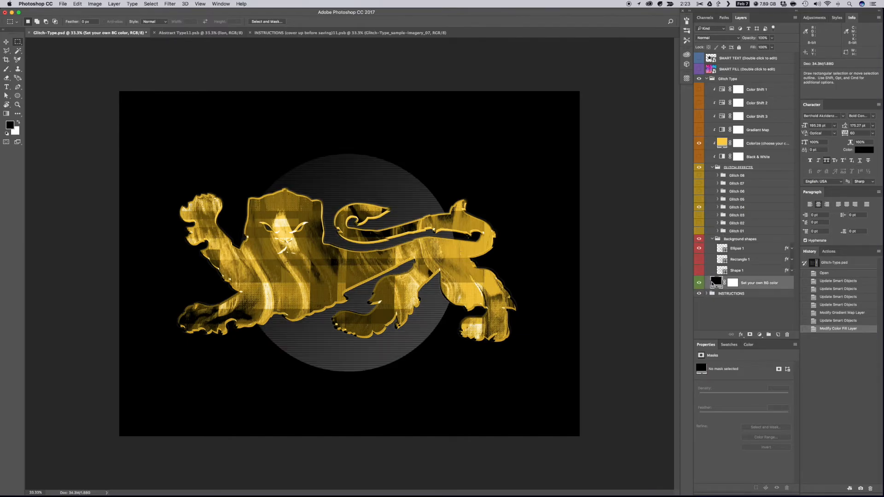
{"action": "double_click", "coordinate": [716, 283]}
{"action": "left_click", "coordinate": [684, 330]}
{"action": "left_click", "coordinate": [654, 377]}
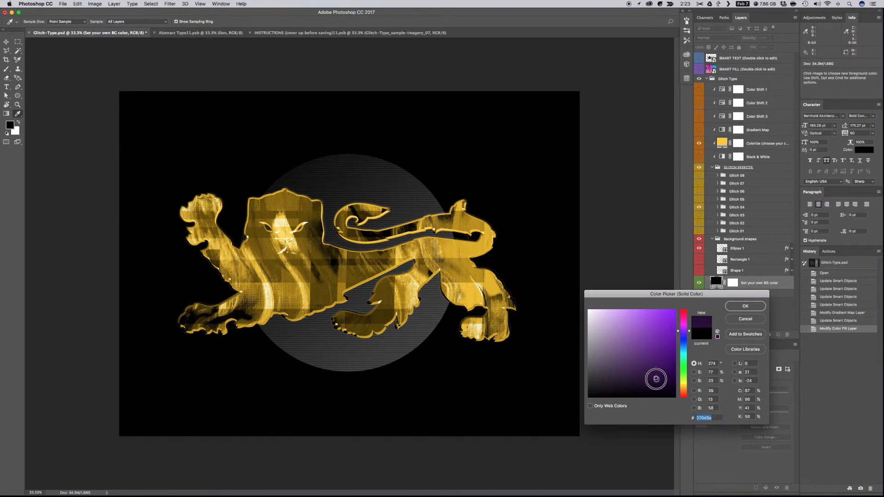
{"action": "left_click", "coordinate": [661, 383]}
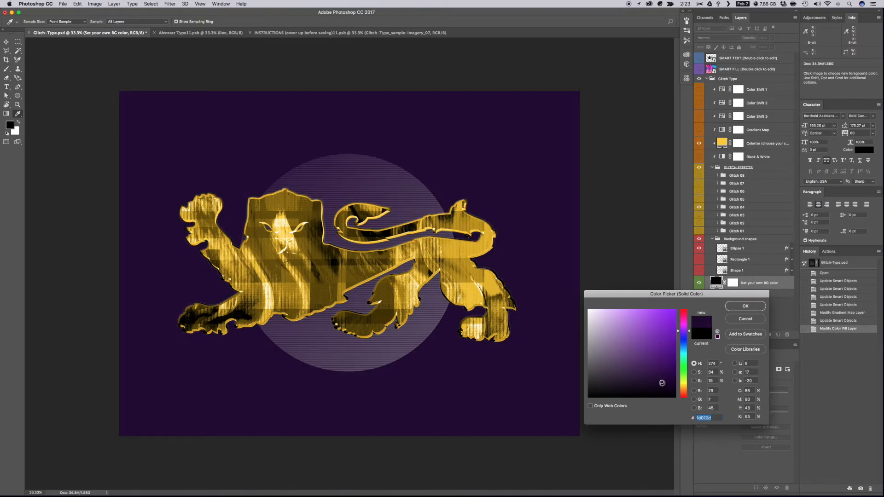
{"action": "left_click", "coordinate": [740, 307]}
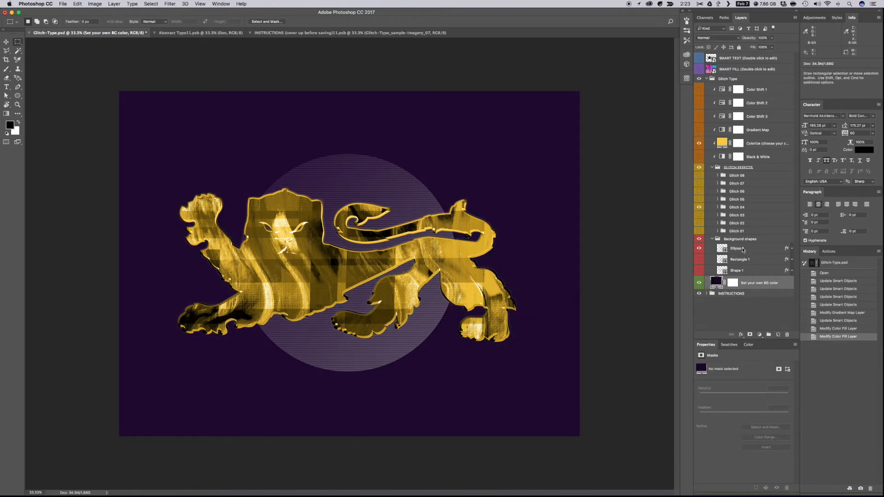
Step: Hide Ellipse 1, preview Rectangle 1, and switch the background shape to Shape 1
{"action": "left_click", "coordinate": [740, 249]}
{"action": "left_click", "coordinate": [699, 248]}
{"action": "left_click", "coordinate": [699, 259]}
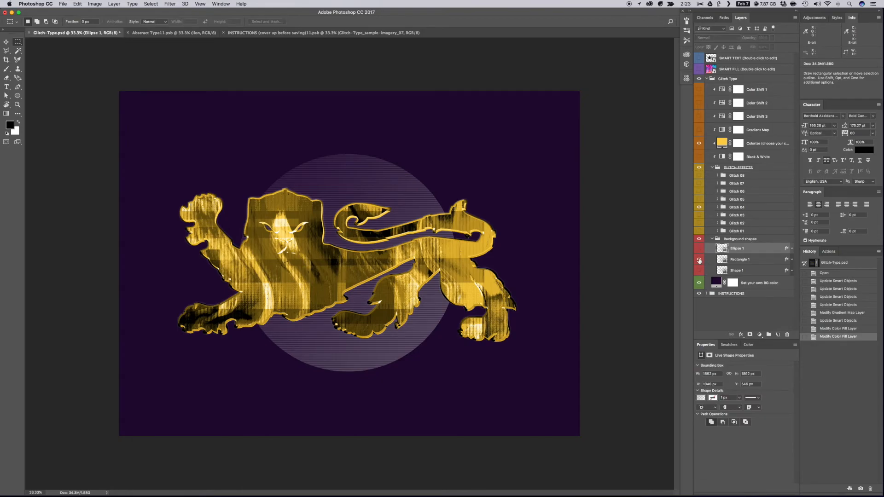
{"action": "left_click", "coordinate": [698, 272]}
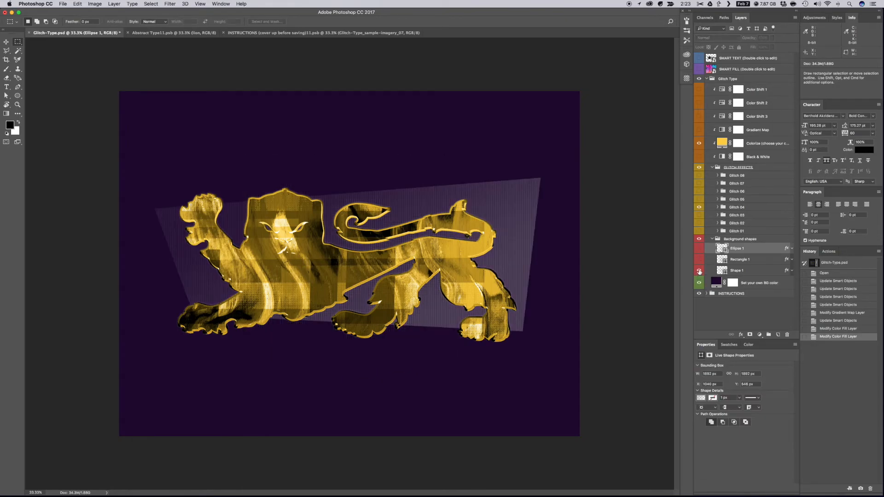
Step: Lower the opacity of the Shape 1 background layer to roughly half
{"action": "left_click", "coordinate": [742, 271]}
{"action": "left_click", "coordinate": [739, 38]}
{"action": "type", "text": "85"}
{"action": "key", "text": "Return"}
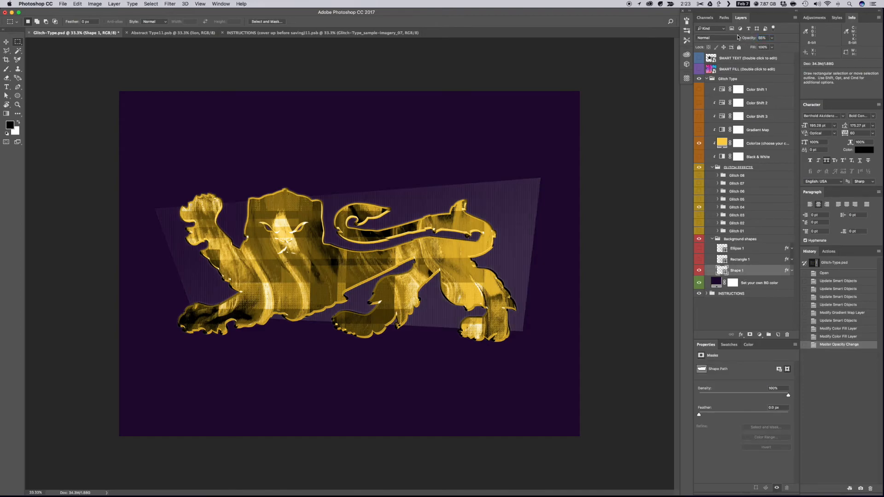